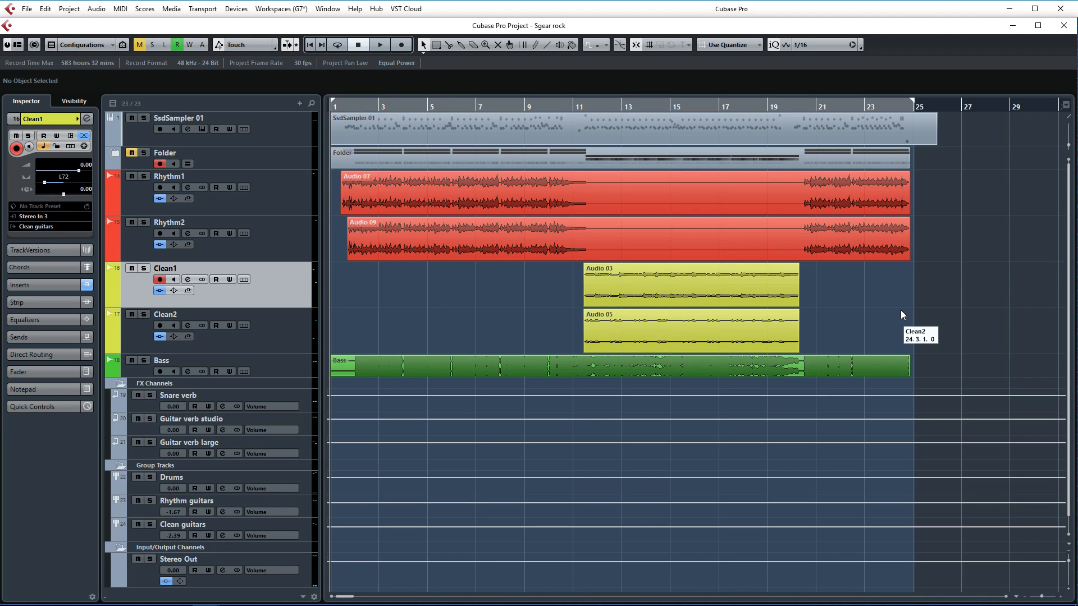
- Audition the soloed Rhythm1 and Rhythm2 guitar tracks from the project start, stop playback and clear the solo
{"action": "left_click", "coordinate": [292, 209]}
{"action": "left_click", "coordinate": [289, 242]}
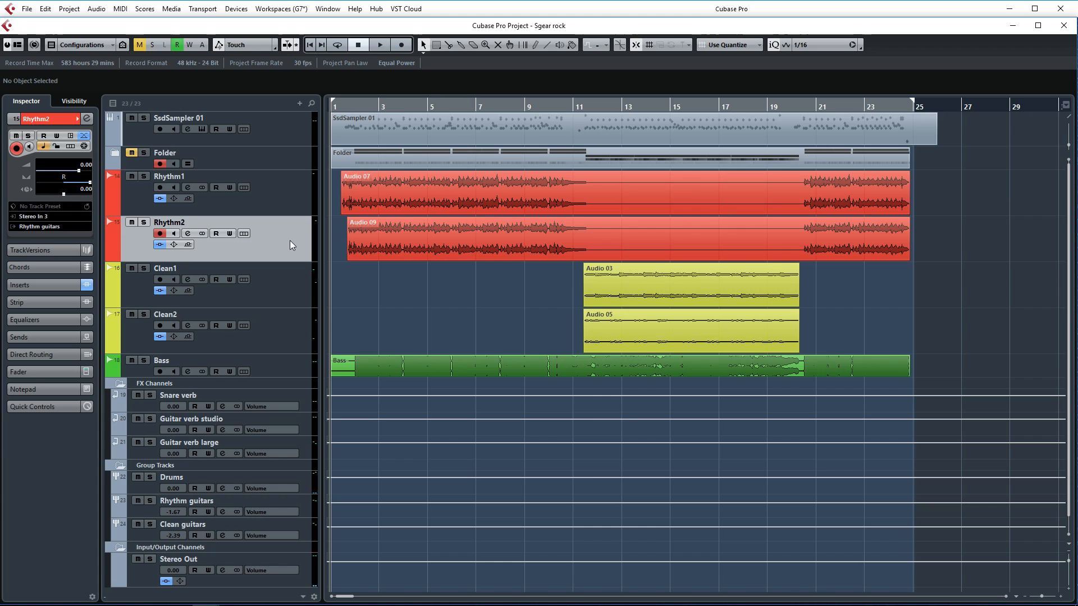
{"action": "left_click", "coordinate": [297, 197]}
{"action": "key", "text": "s"}
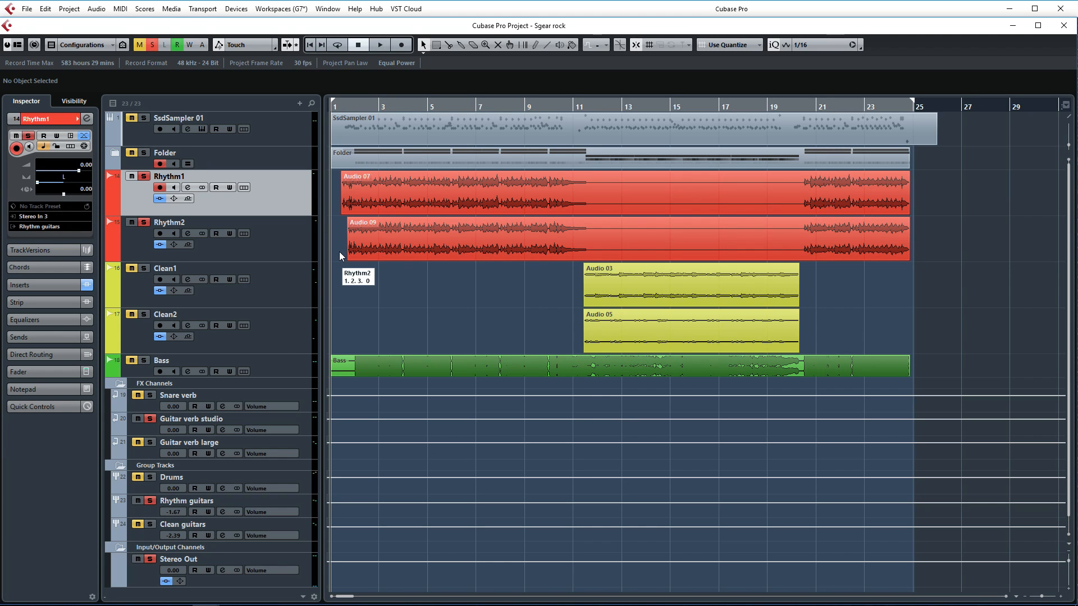
{"action": "key", "text": "space"}
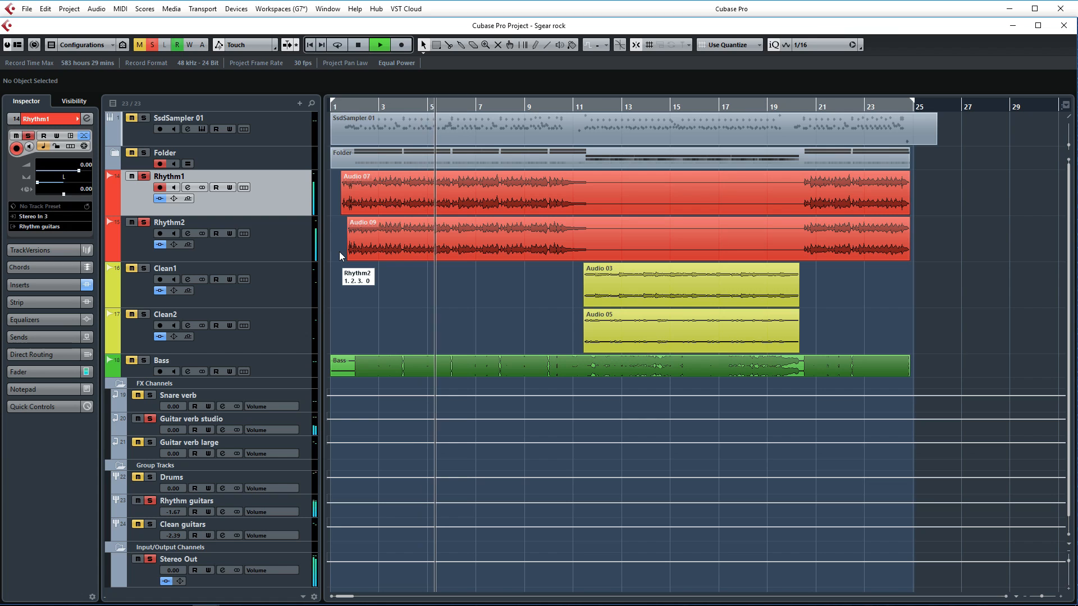
{"action": "key", "text": "space"}
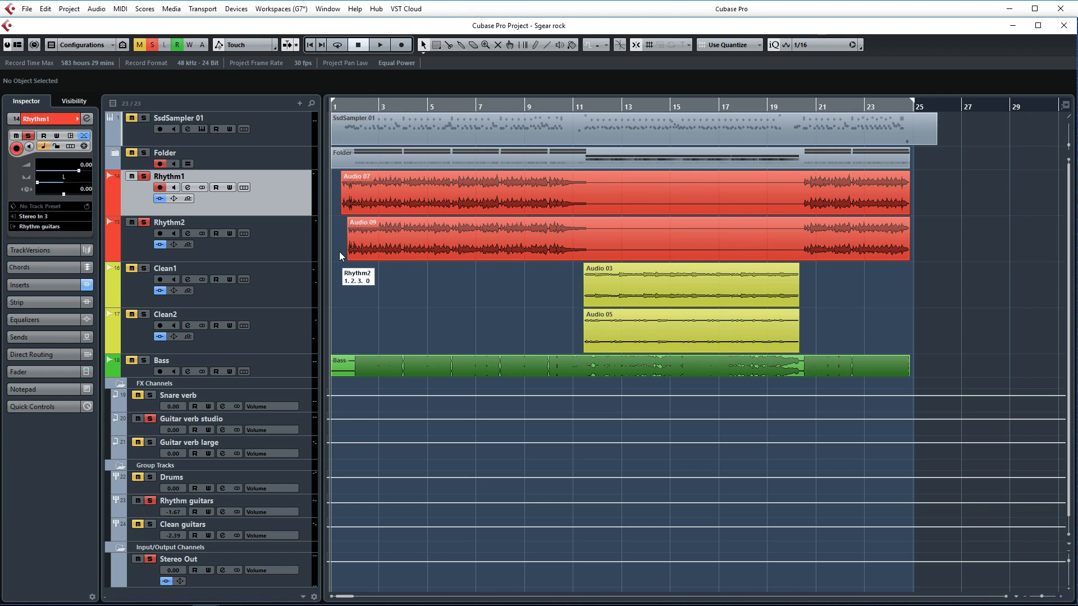
{"action": "left_click", "coordinate": [145, 222]}
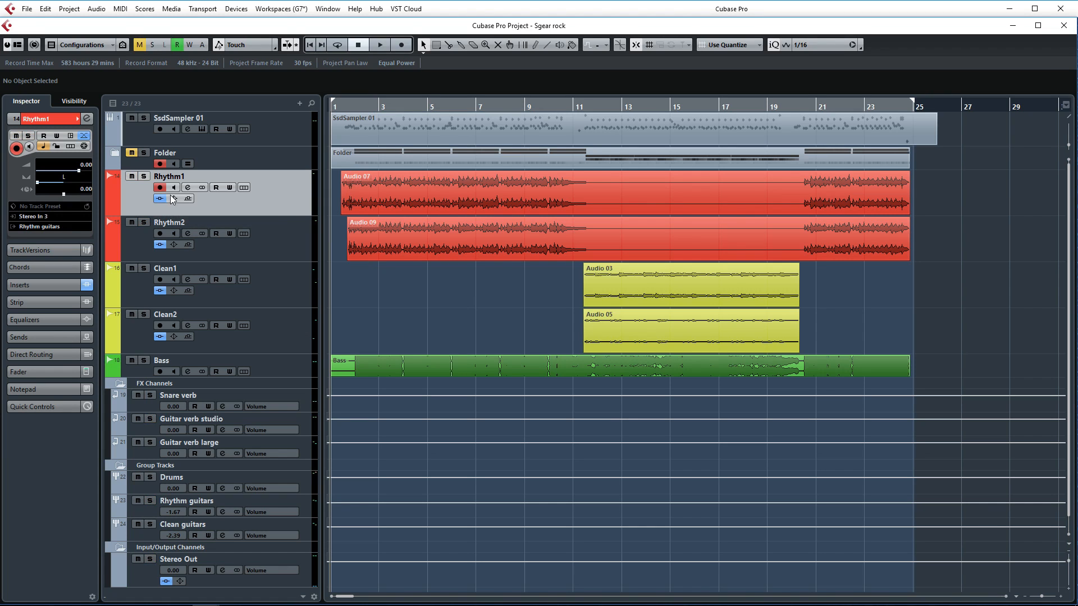
- Open the S-Gear2_x64 amp plugin on the Rhythm1 channel and position its editor over the arrangement for viewing
{"action": "left_click", "coordinate": [188, 188]}
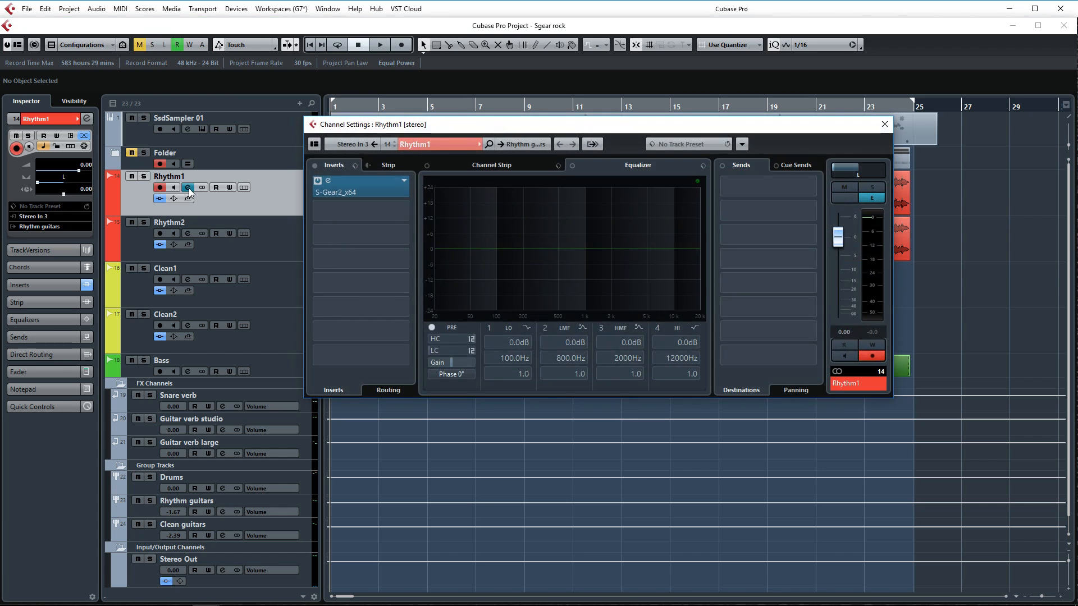
{"action": "left_click", "coordinate": [372, 187]}
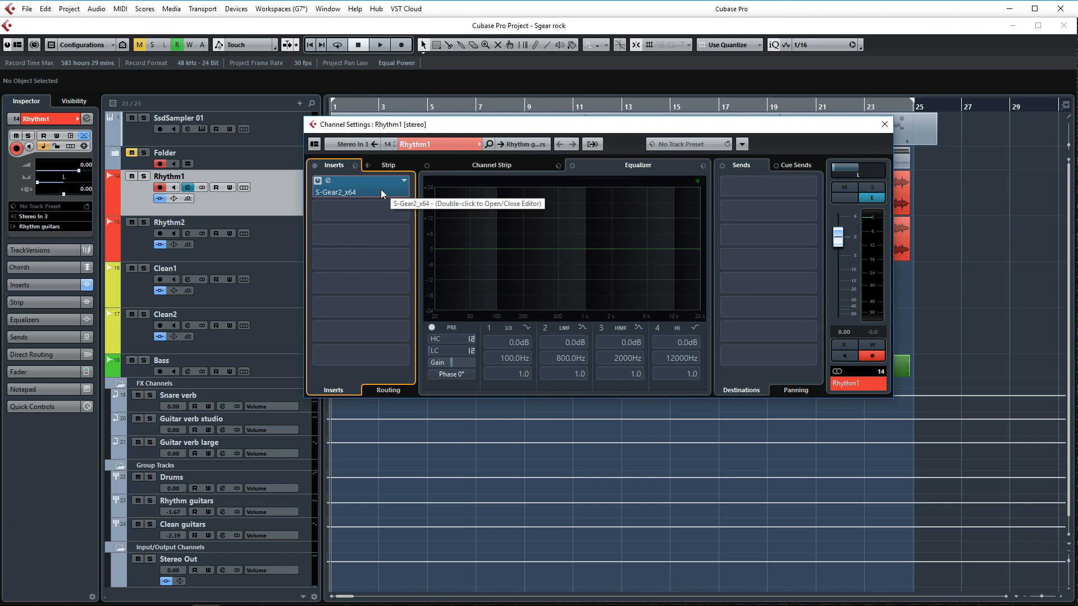
{"action": "double_click", "coordinate": [380, 189]}
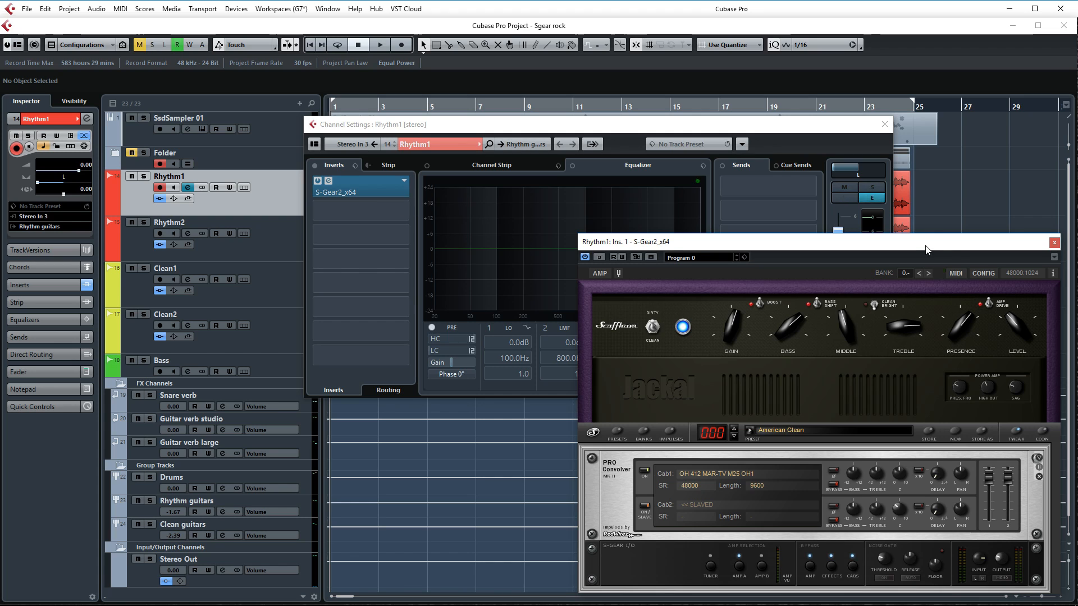
{"action": "left_click_drag", "start_coordinate": [927, 250], "coordinate": [750, 186]}
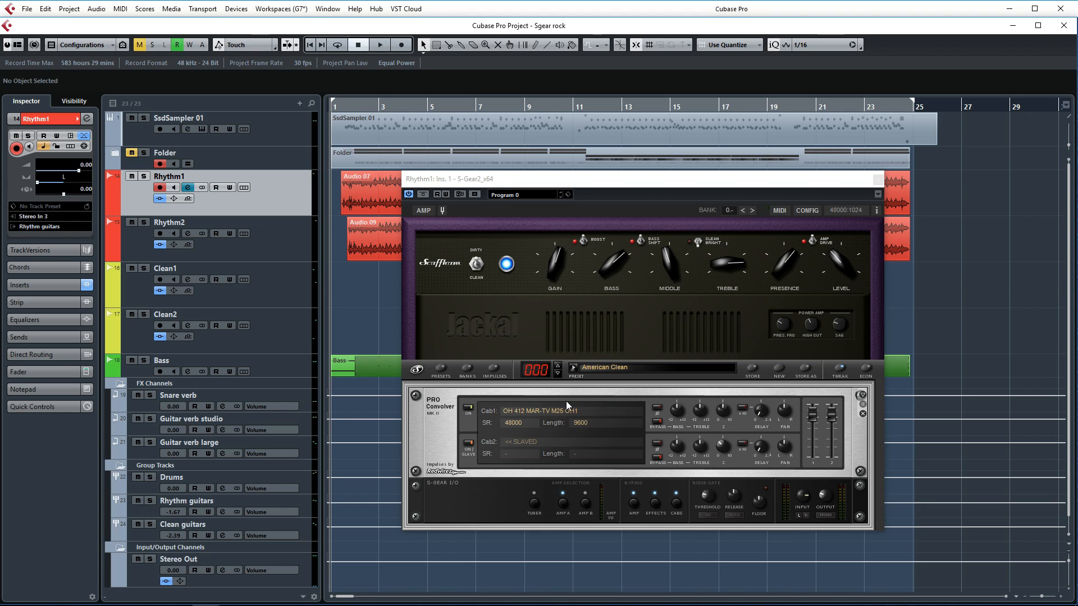
- Switch to the browser to view the OwnHammer store's cabinet collections, return to Cubase and close the amp plugin
{"action": "key", "text": "alt+Tab"}
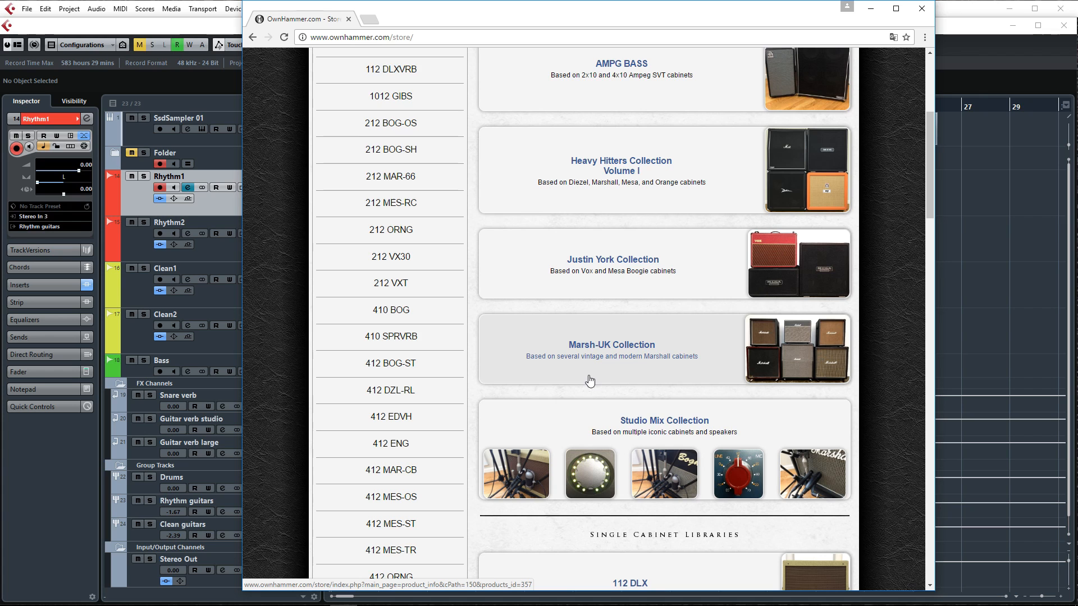
{"action": "key", "text": "alt+Tab"}
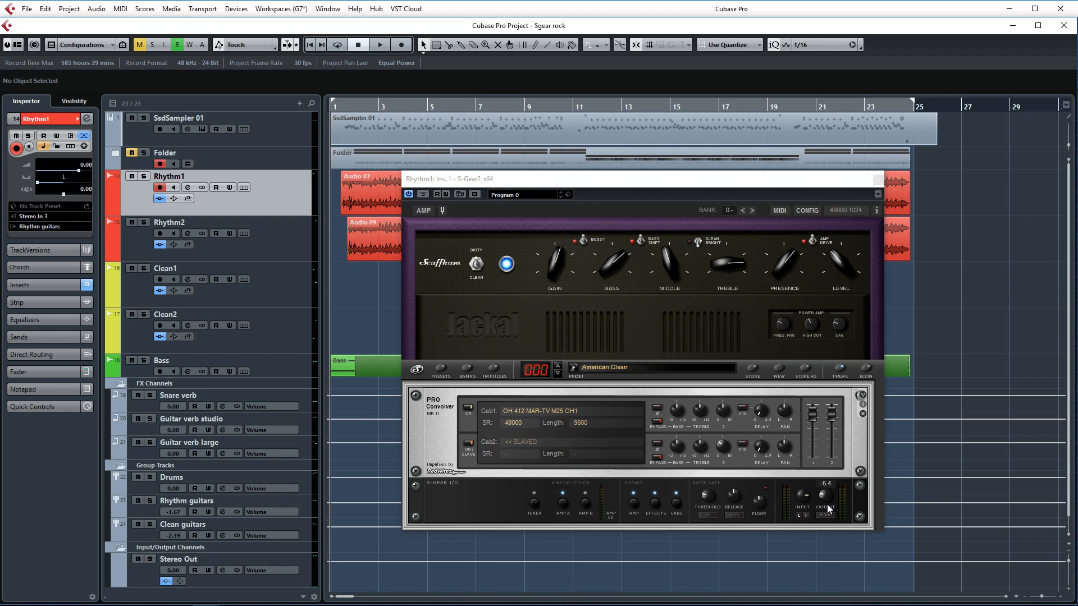
{"action": "key", "text": "Escape"}
- Inspect the EQ and filter settings in the third insert, Virtual Mix Rack, on the Rhythm guitars group channel
{"action": "left_click", "coordinate": [285, 234]}
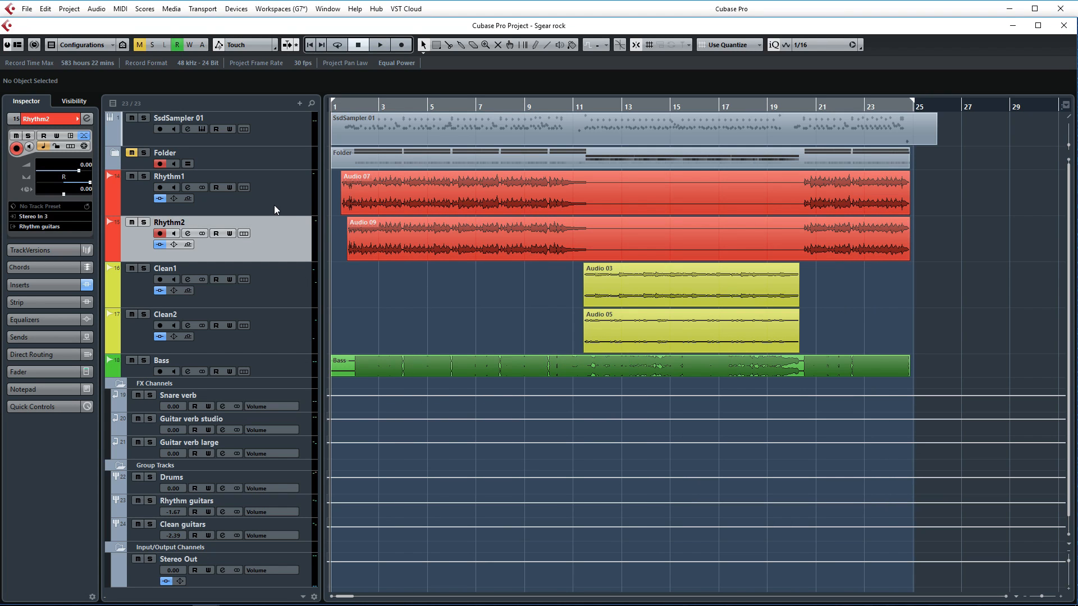
{"action": "scroll", "coordinate": [265, 214], "scroll_direction": "down", "scroll_amount": 1}
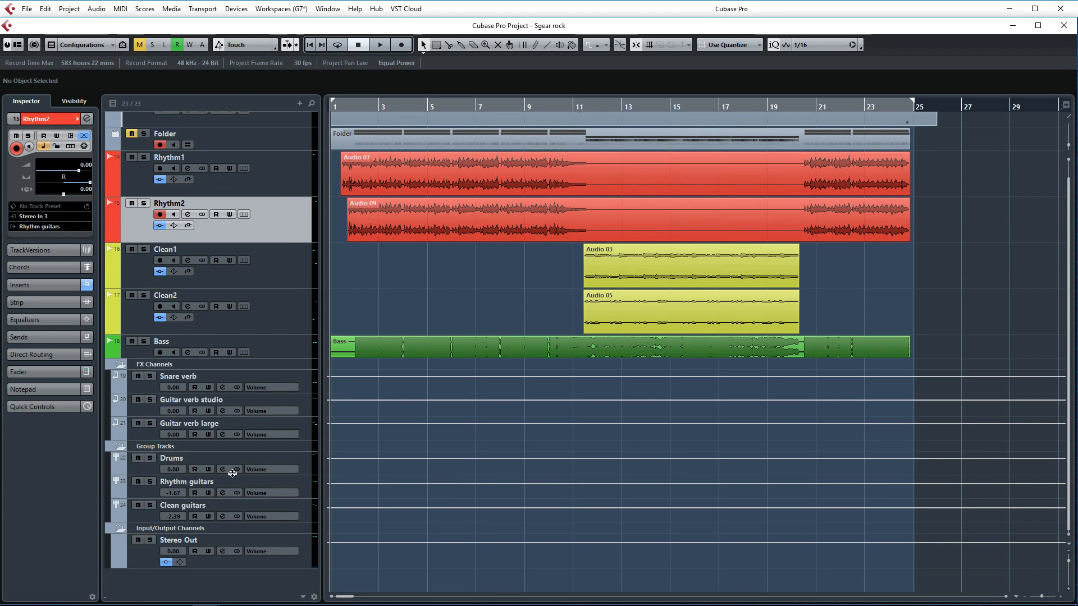
{"action": "left_click", "coordinate": [223, 492]}
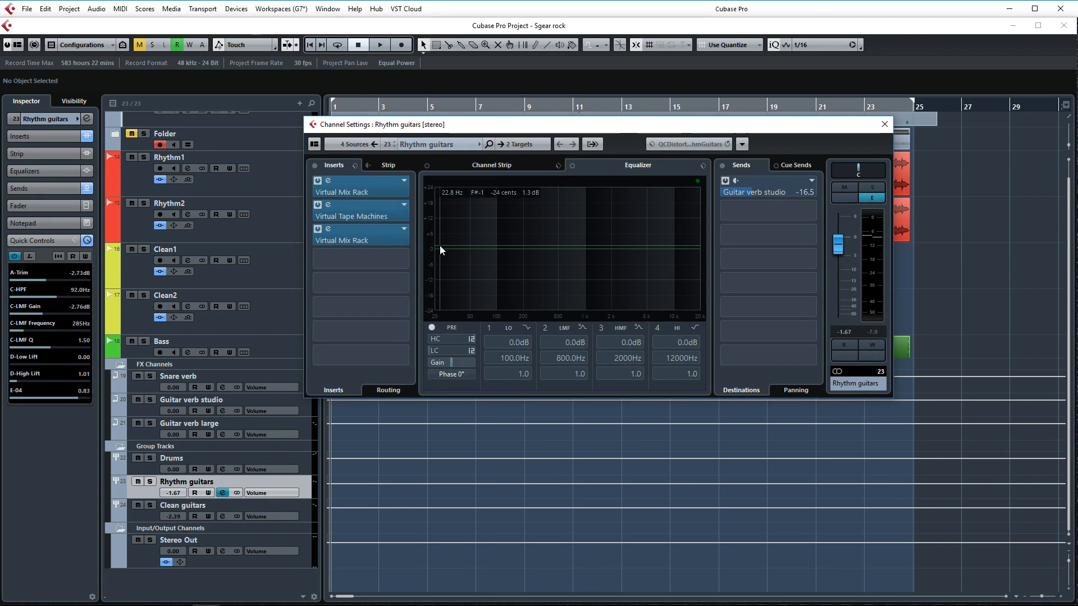
{"action": "left_click", "coordinate": [360, 234]}
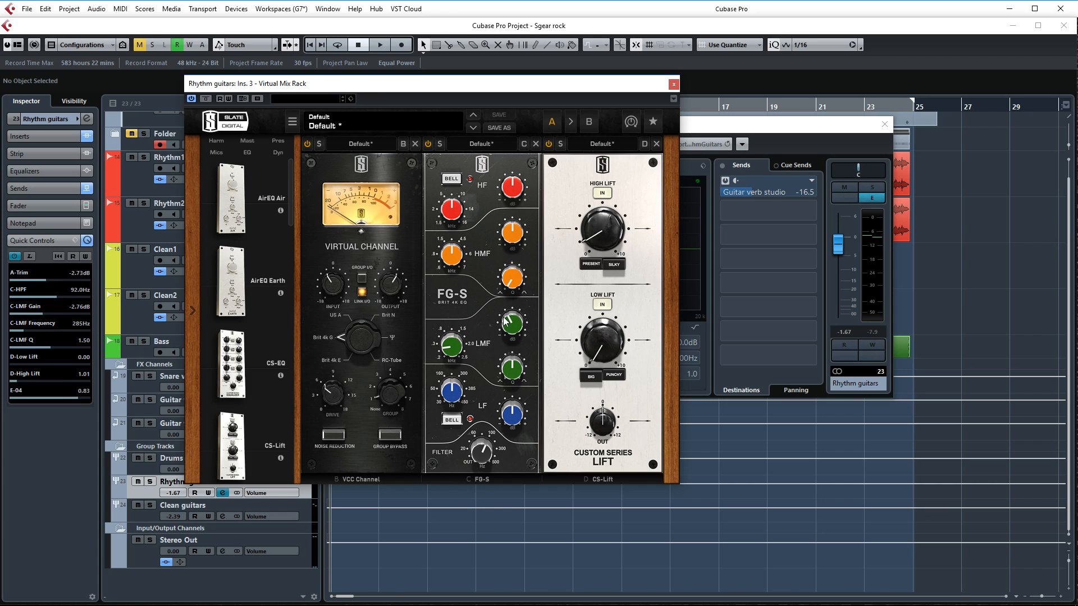
{"action": "mouse_move", "coordinate": [509, 325]}
{"action": "mouse_move", "coordinate": [477, 459]}
{"action": "left_click", "coordinate": [222, 493]}
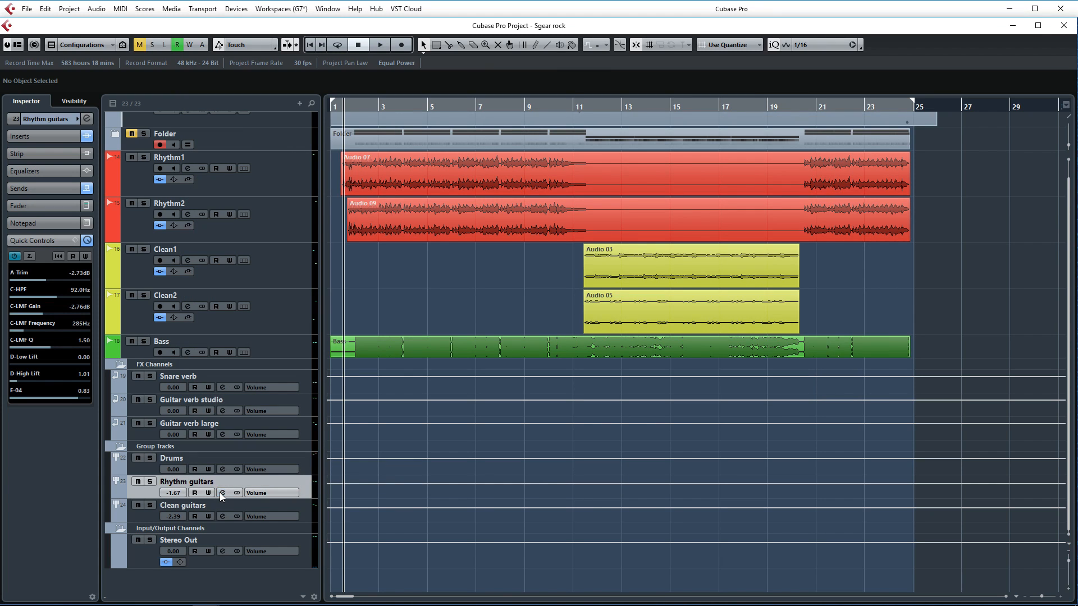
- Check the Rhythm guitars group's send to Guitar verb studio and view that channel's VerbSuite Classics reverb settings
{"action": "left_click", "coordinate": [223, 493]}
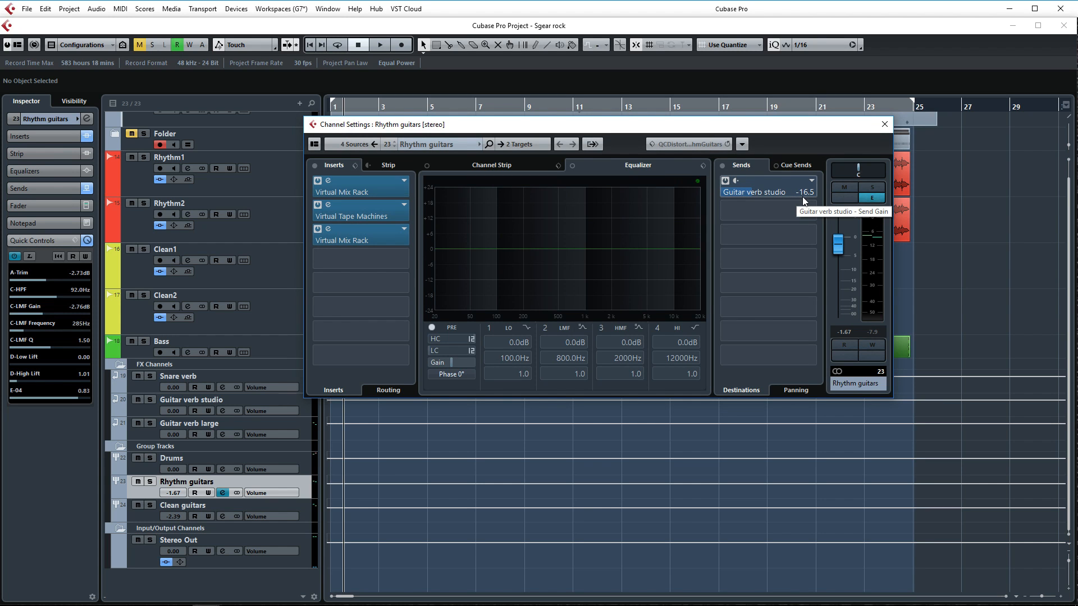
{"action": "left_click", "coordinate": [885, 125]}
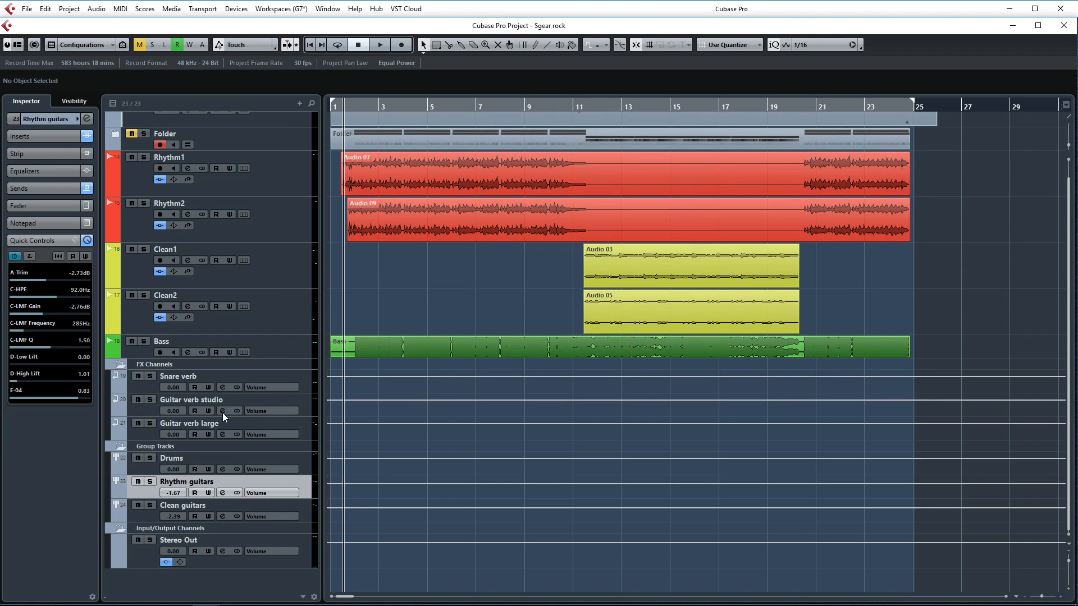
{"action": "left_click", "coordinate": [222, 411]}
{"action": "left_click", "coordinate": [376, 186]}
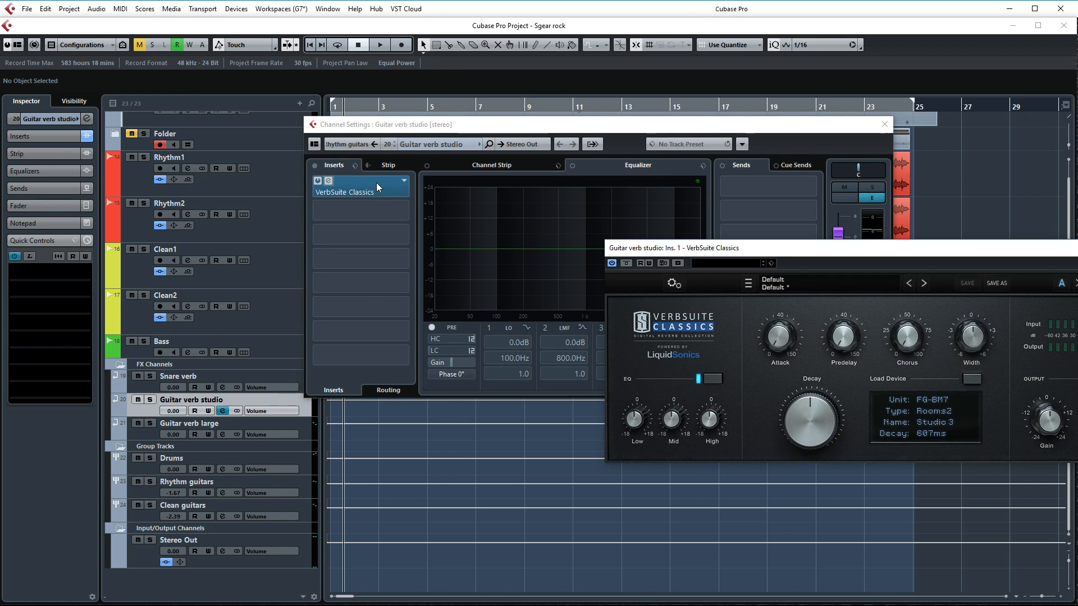
{"action": "left_click_drag", "start_coordinate": [839, 247], "coordinate": [528, 189]}
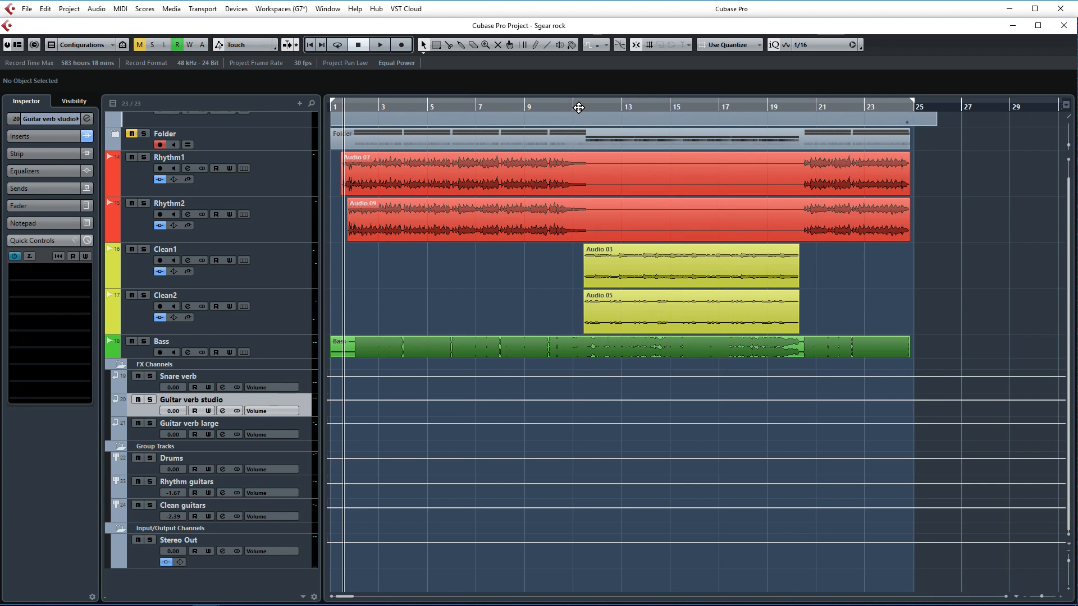
- Audition the soloed Clean guitars group from about bar 11 and stop playback
{"action": "left_click", "coordinate": [579, 107]}
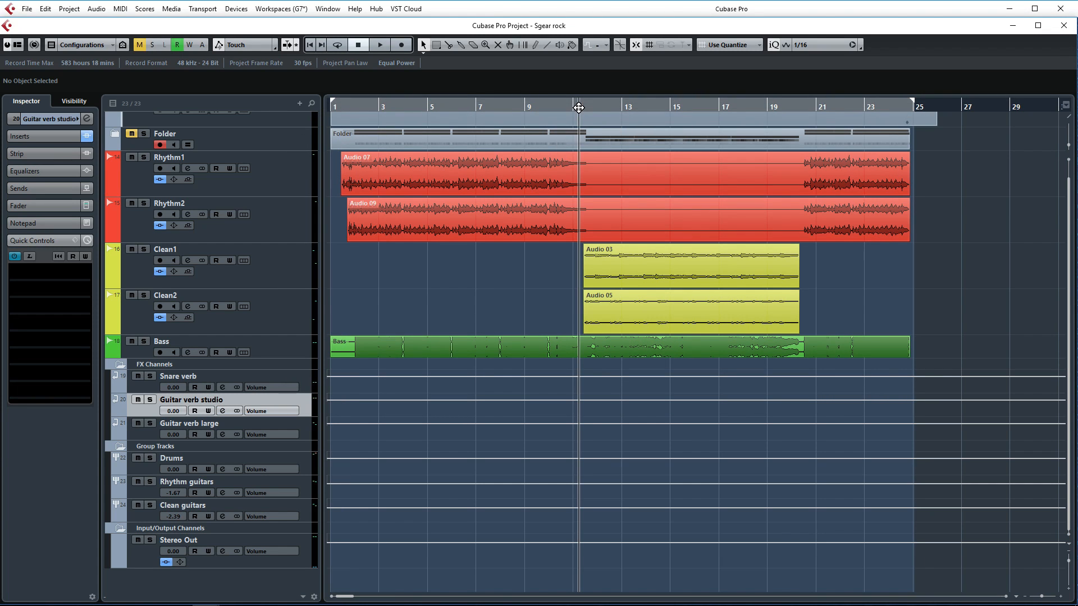
{"action": "left_click", "coordinate": [150, 505]}
{"action": "key", "text": "space"}
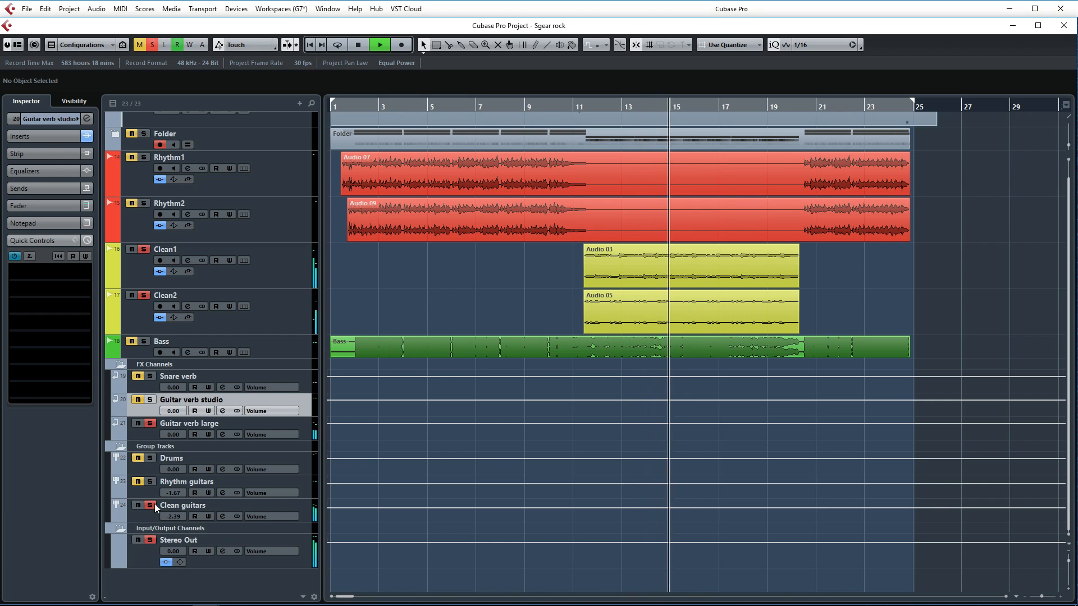
{"action": "key", "text": "space"}
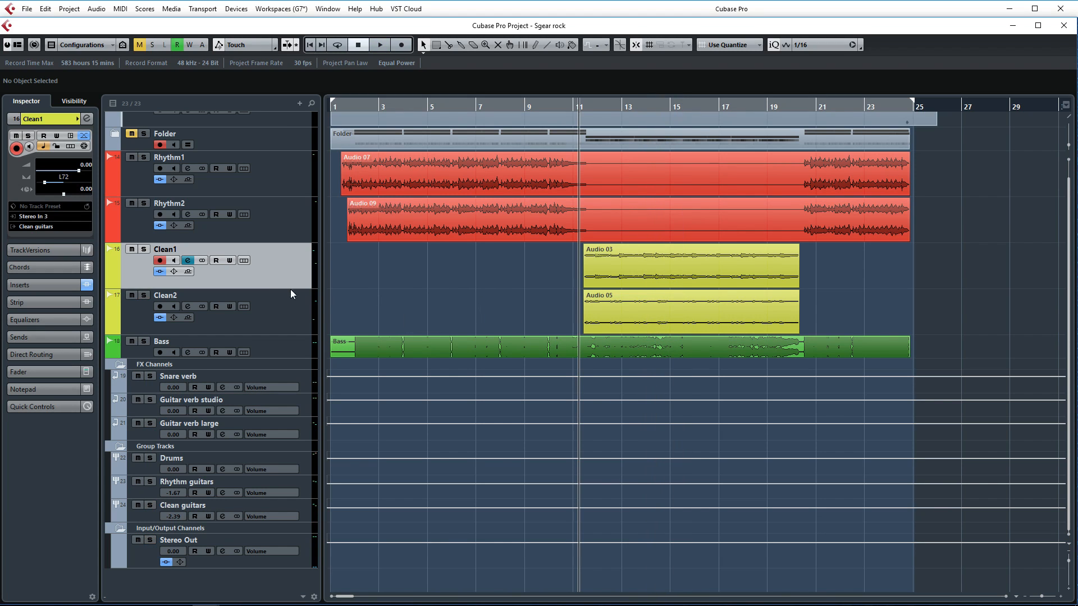
- Inspect the insert plugins on the Clean1 and Clean2 channels, including Virtual Mix Rack's FG-401 compressor and S-Gear2_x64
{"action": "left_click", "coordinate": [188, 261]}
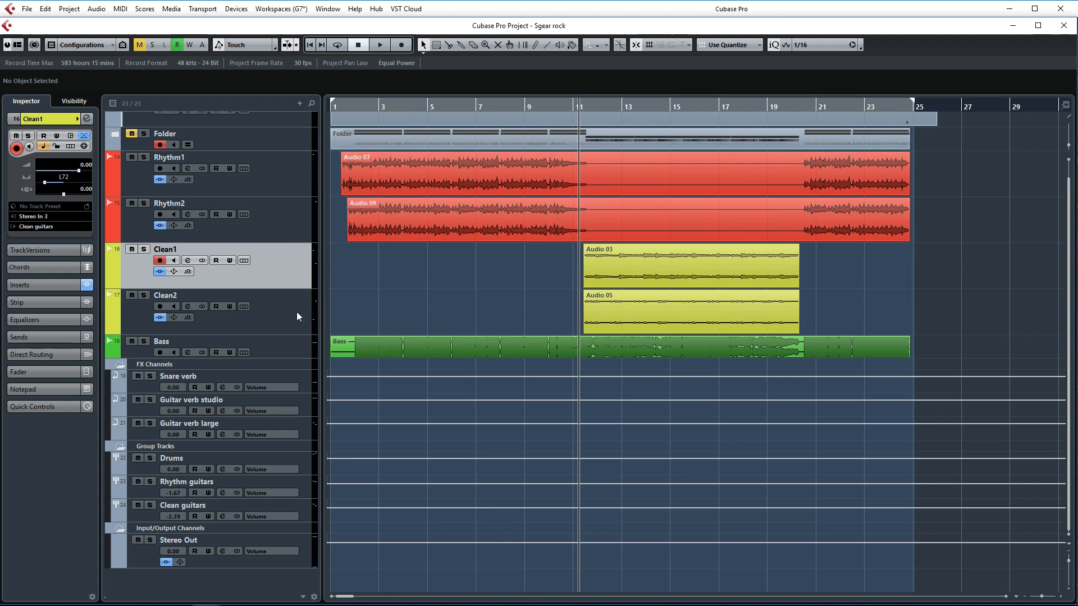
{"action": "left_click", "coordinate": [296, 316]}
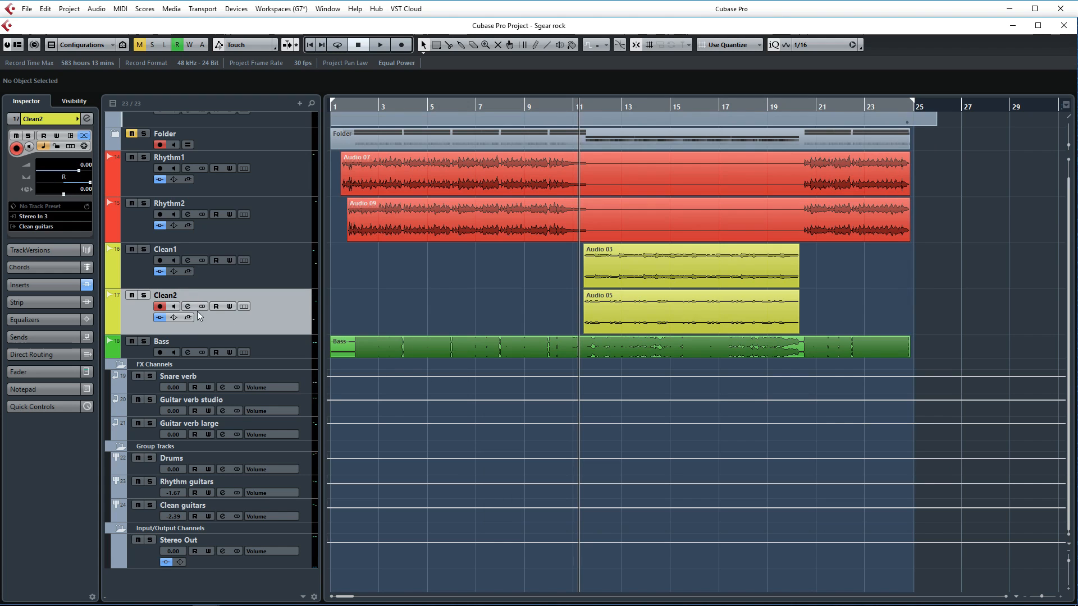
{"action": "left_click", "coordinate": [187, 306]}
{"action": "left_click", "coordinate": [368, 180]}
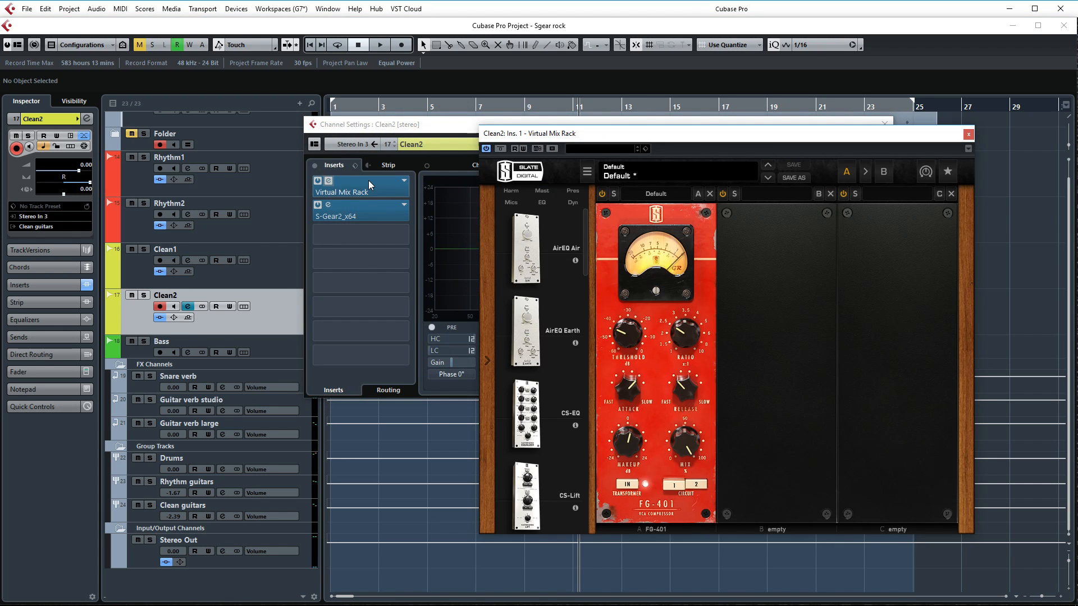
{"action": "left_click", "coordinate": [968, 135]}
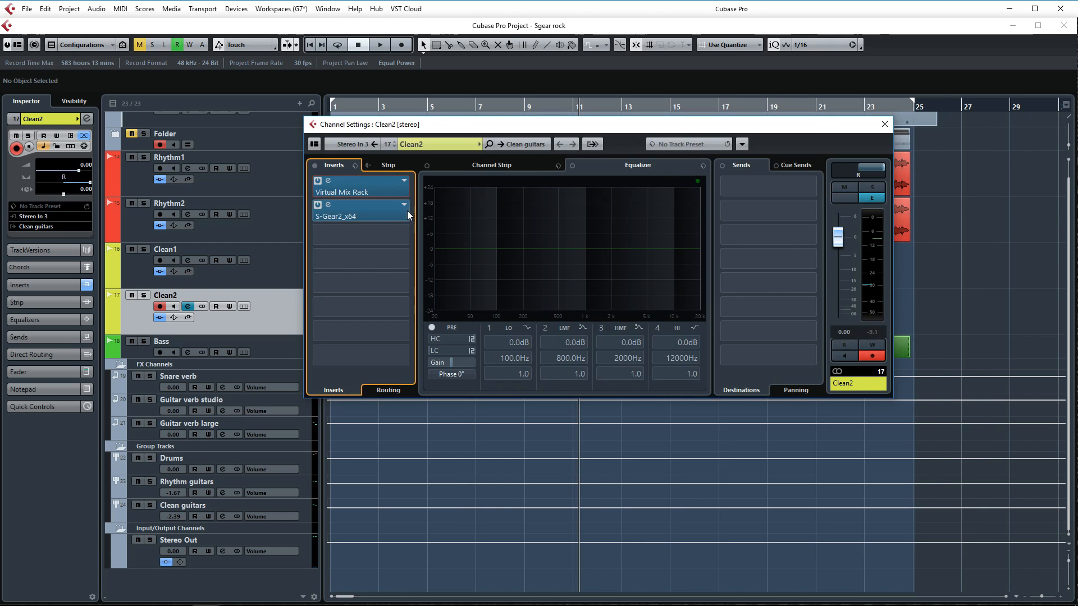
{"action": "left_click", "coordinate": [403, 212]}
{"action": "left_click_drag", "start_coordinate": [676, 98], "coordinate": [591, 114]}
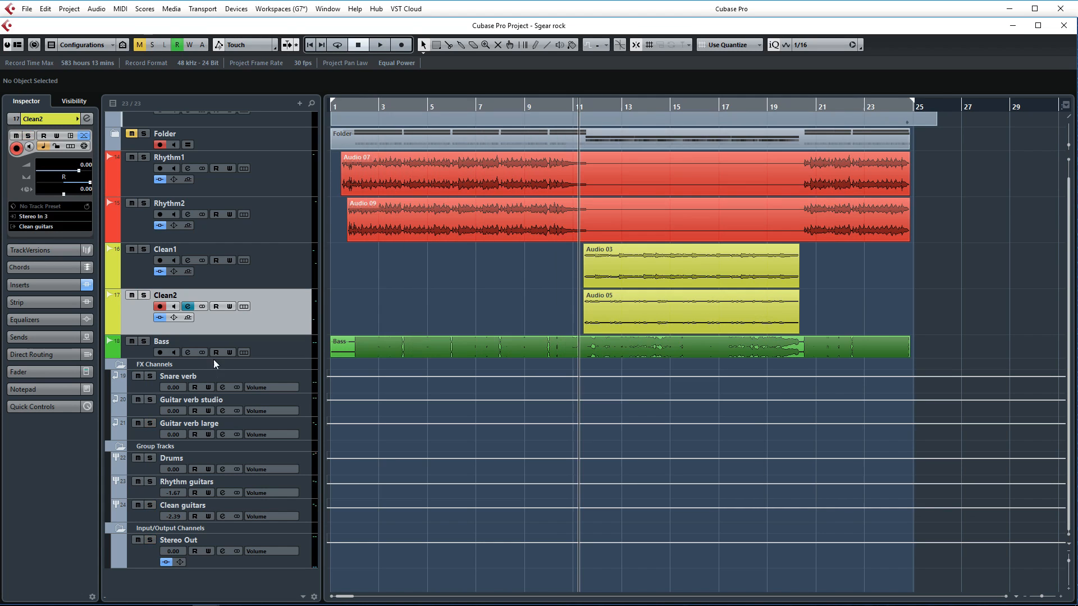
- Review the Clean guitars group's inserts and reverb send, and view the VerbSuite Classics settings on the Guitar verb large channel
{"action": "left_click", "coordinate": [223, 515]}
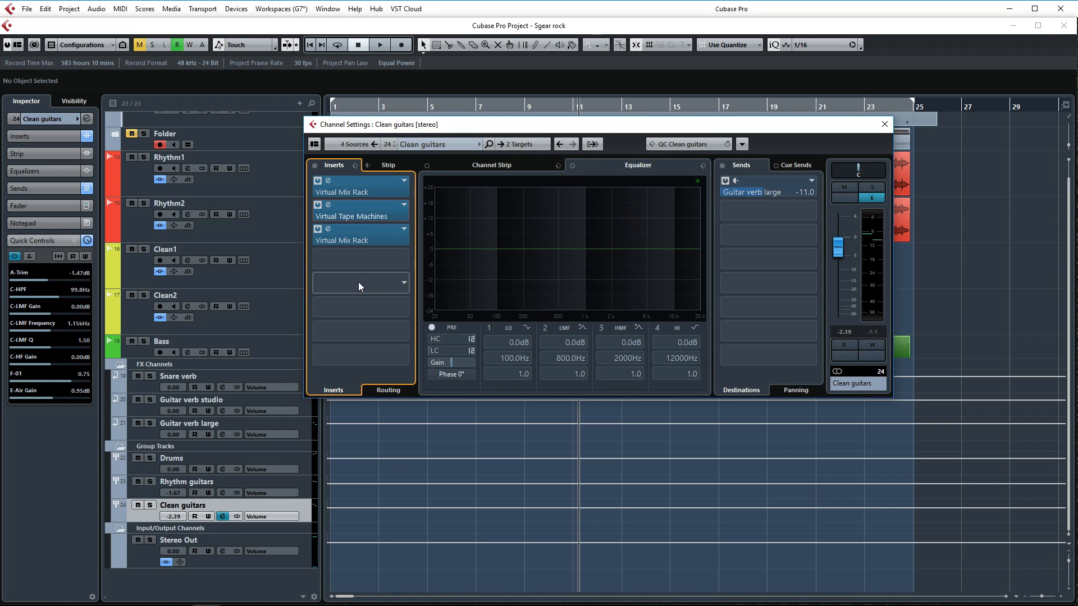
{"action": "left_click", "coordinate": [372, 234]}
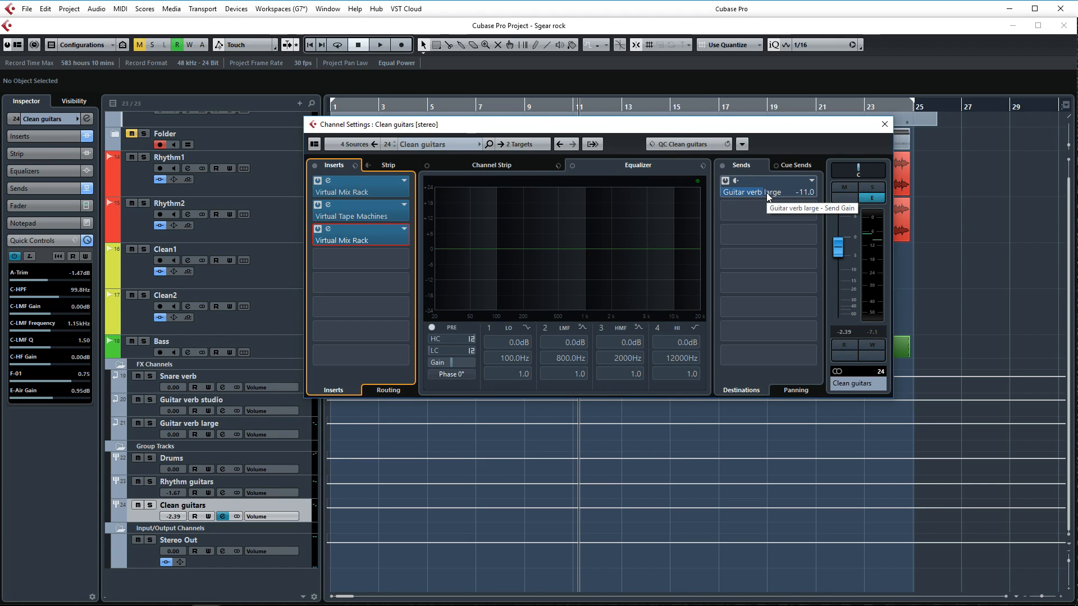
{"action": "left_click", "coordinate": [240, 427]}
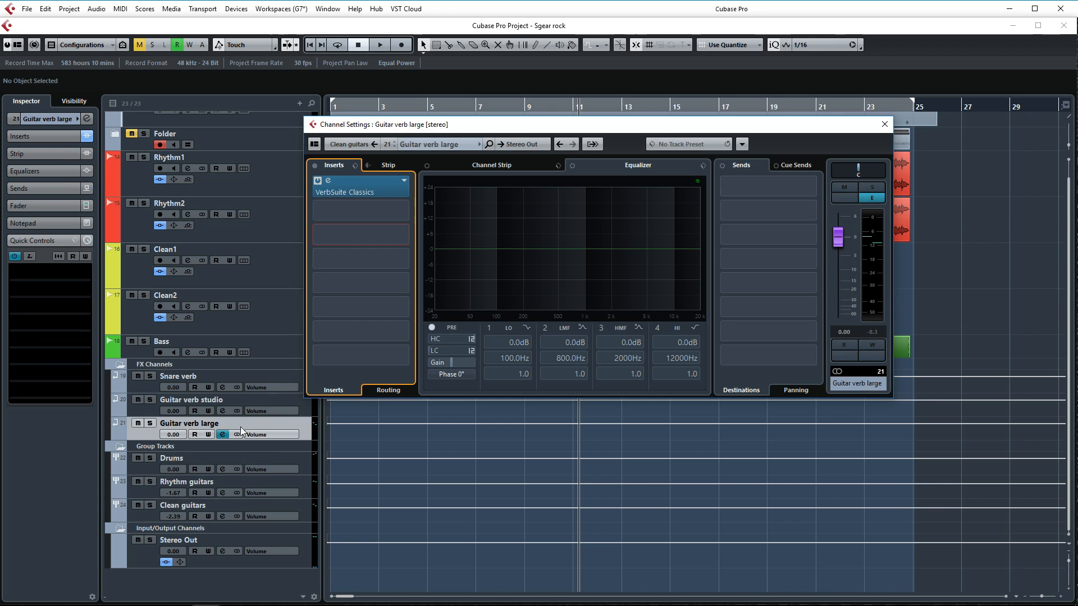
{"action": "left_click", "coordinate": [378, 185]}
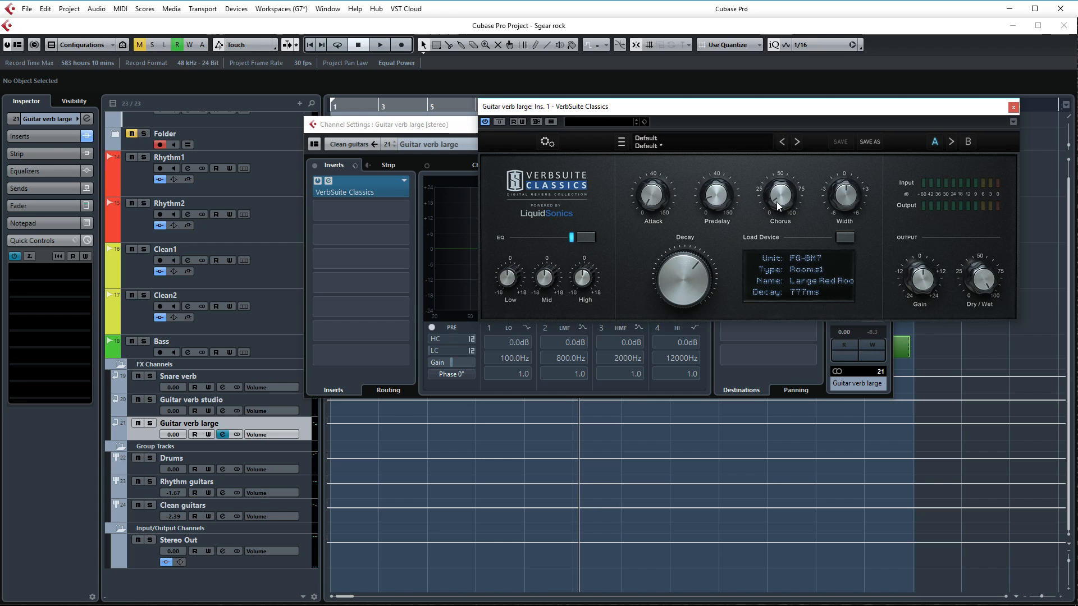
{"action": "mouse_move", "coordinate": [779, 207]}
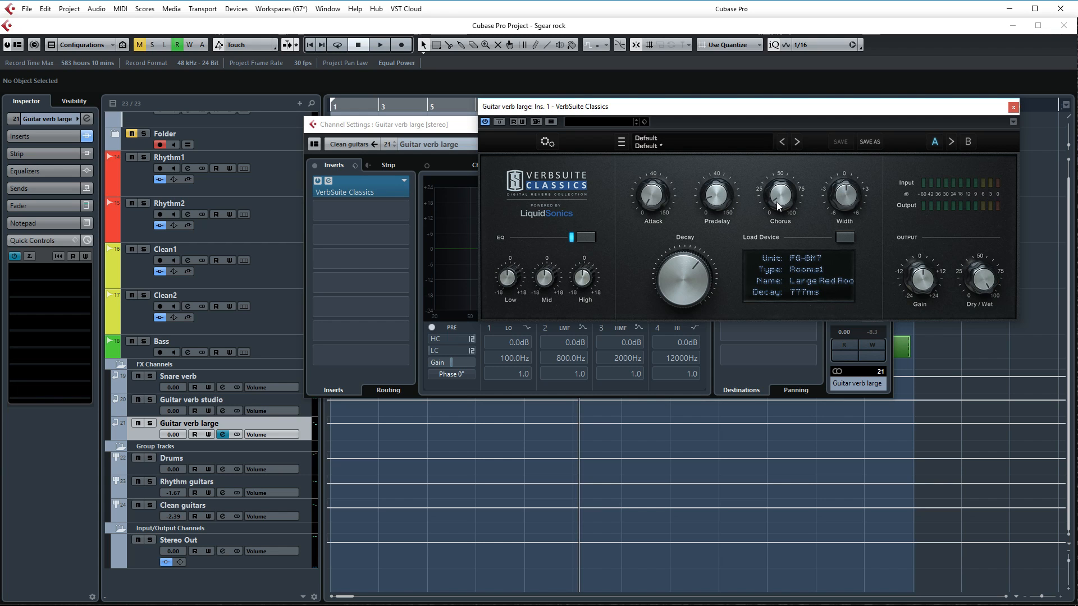